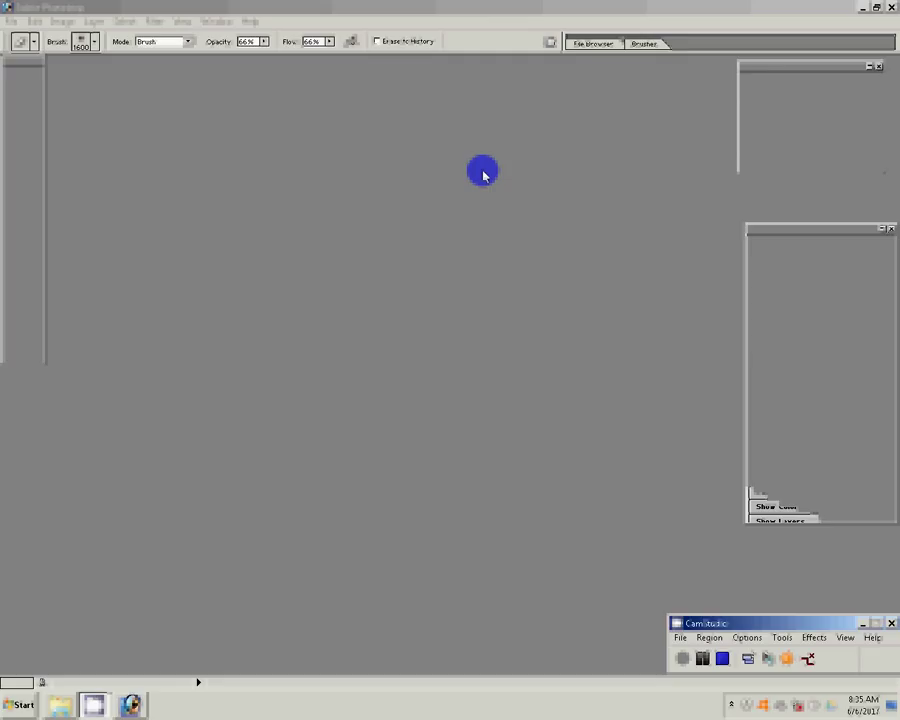
Open the photo DSC_0020.JPG and switch to the Brush tool for retouching.
{"action": "left_click", "coordinate": [441, 432]}
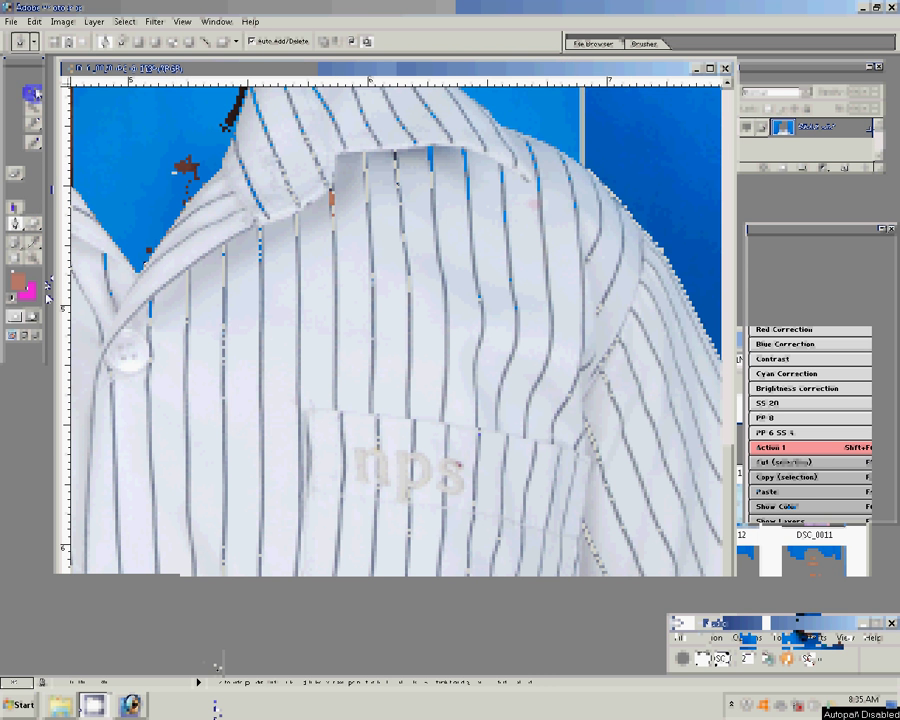
{"action": "key", "text": "b"}
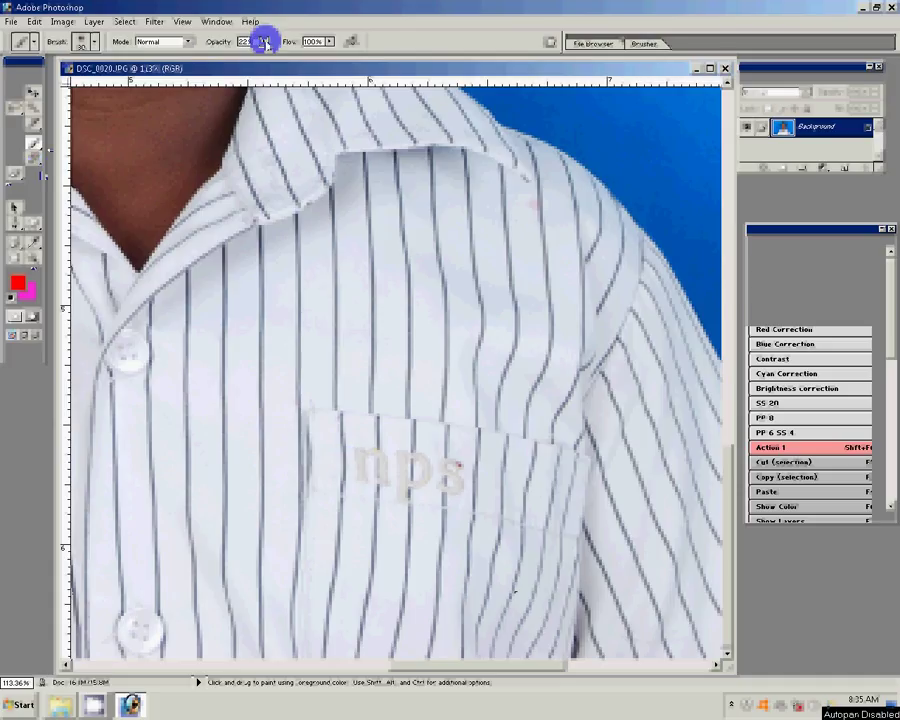
With a 63% opacity, size-10 red brush, trace the n, p and s pocket letters.
{"action": "left_click_drag", "start_coordinate": [265, 43], "coordinate": [295, 58]}
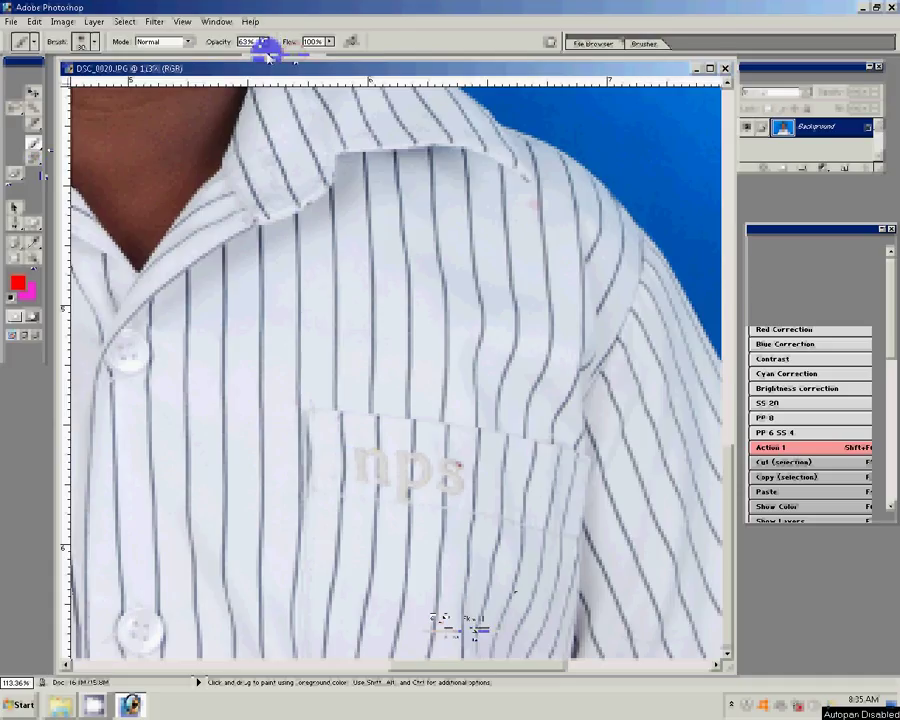
{"action": "mouse_move", "coordinate": [372, 472]}
{"action": "left_mouse_down"}
{"action": "mouse_move", "coordinate": [359, 455]}
{"action": "mouse_move", "coordinate": [382, 480]}
{"action": "mouse_move", "coordinate": [402, 456]}
{"action": "mouse_move", "coordinate": [398, 498]}
{"action": "mouse_move", "coordinate": [406, 452]}
{"action": "mouse_move", "coordinate": [422, 476]}
{"action": "mouse_move", "coordinate": [404, 470]}
{"action": "mouse_move", "coordinate": [384, 482]}
{"action": "mouse_move", "coordinate": [363, 458]}
{"action": "mouse_move", "coordinate": [361, 468]}
{"action": "mouse_move", "coordinate": [383, 478]}
{"action": "left_mouse_up"}
{"action": "key", "text": "]"}
{"action": "key", "text": "]"}
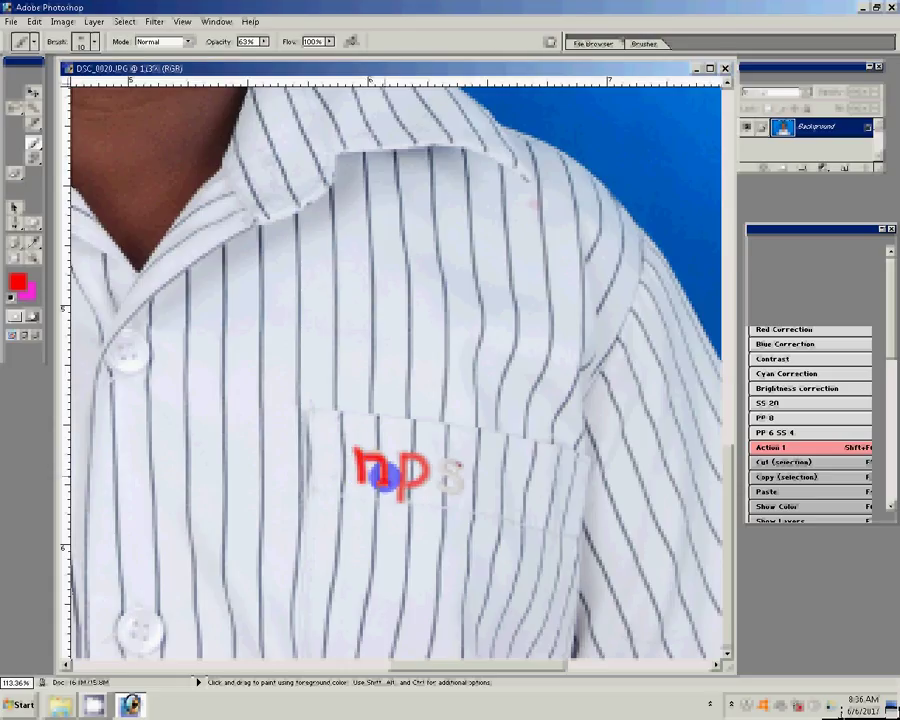
{"action": "mouse_move", "coordinate": [459, 467]}
{"action": "left_mouse_down"}
{"action": "mouse_move", "coordinate": [444, 486]}
{"action": "mouse_move", "coordinate": [402, 478]}
{"action": "mouse_move", "coordinate": [460, 467]}
{"action": "mouse_move", "coordinate": [448, 489]}
{"action": "left_mouse_up"}
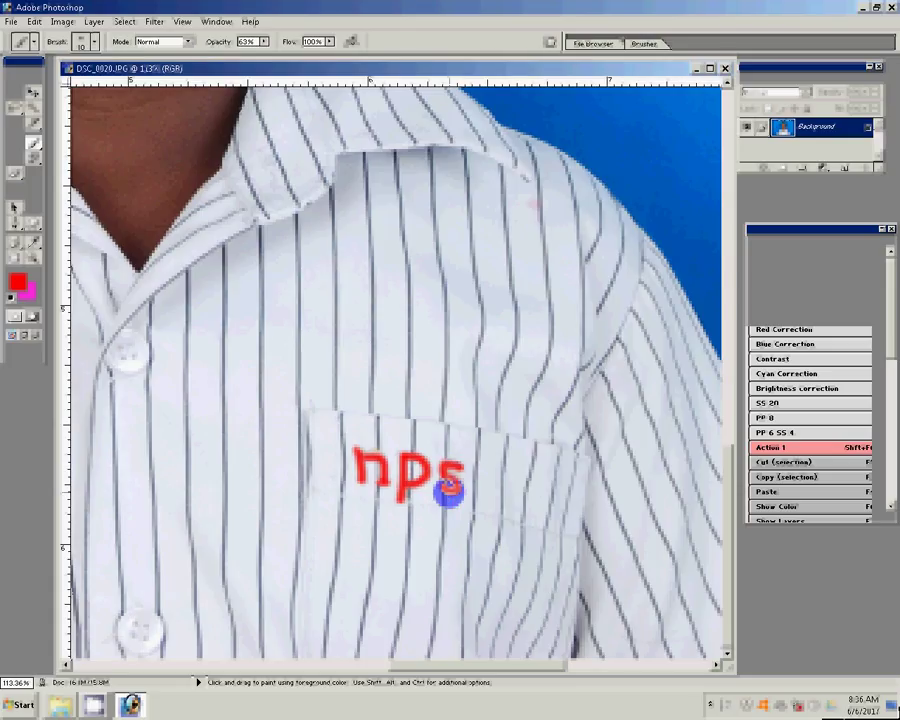
{"action": "left_click", "coordinate": [355, 457]}
{"action": "left_click_drag", "start_coordinate": [355, 457], "coordinate": [357, 455]}
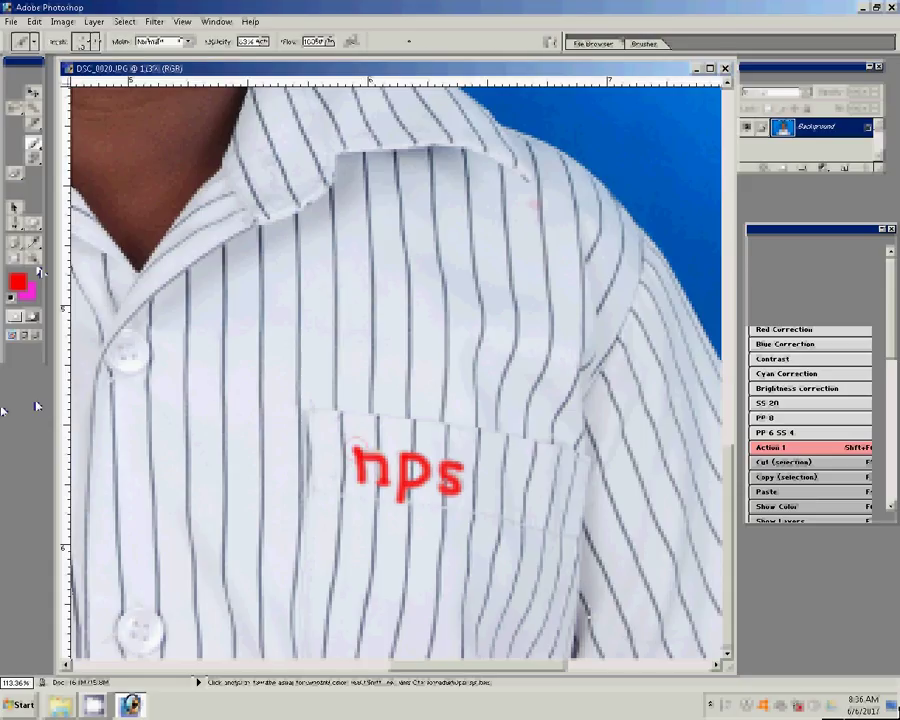
Crop the photo to a narrower portrait frame around the boy.
{"action": "key", "text": "z"}
{"action": "left_click", "coordinate": [337, 41]}
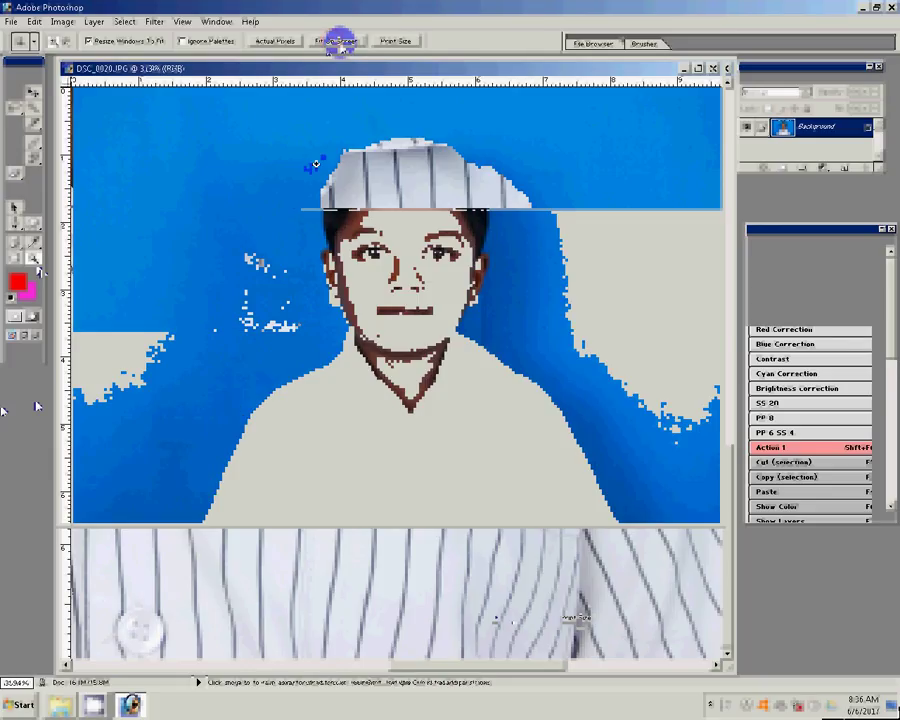
{"action": "key", "text": "l"}
{"action": "key", "text": "c"}
{"action": "left_click_drag", "start_coordinate": [266, 108], "coordinate": [537, 456]}
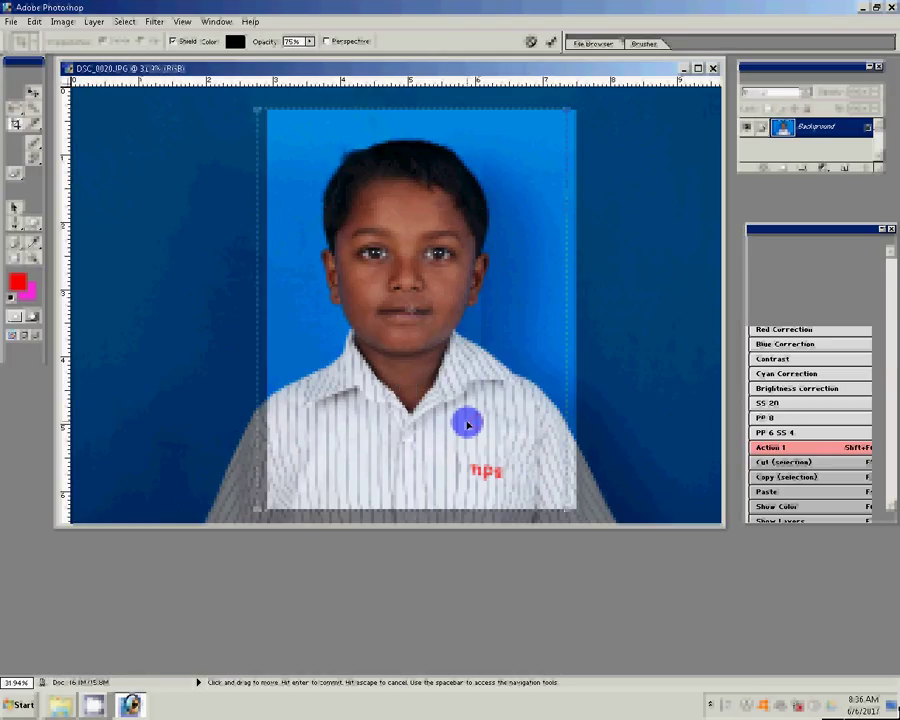
{"action": "key", "text": "Return"}
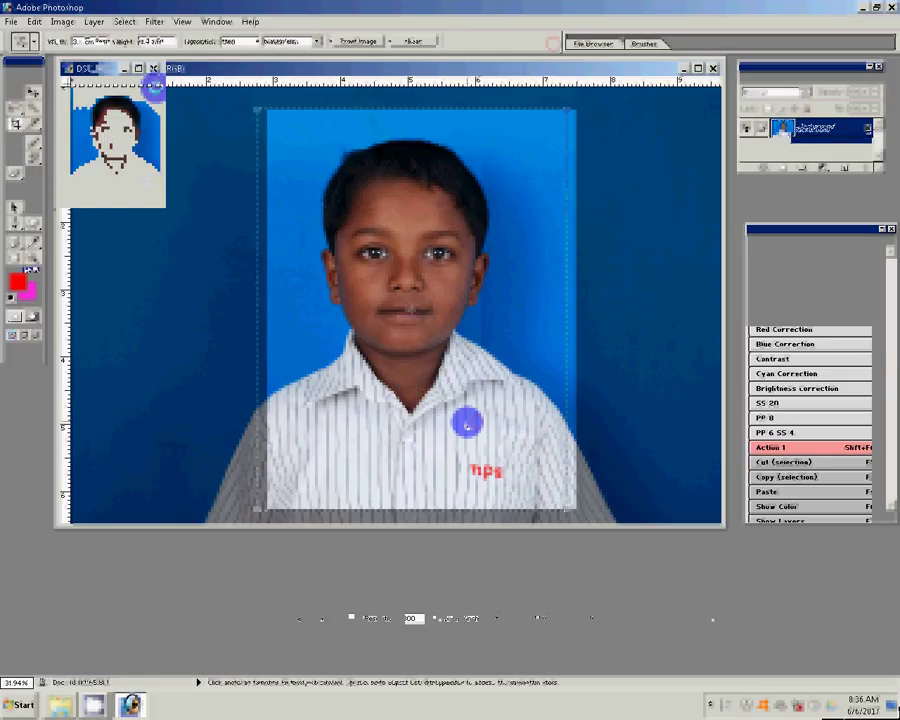
Fit the whole cropped photo on screen.
{"action": "key", "text": "z"}
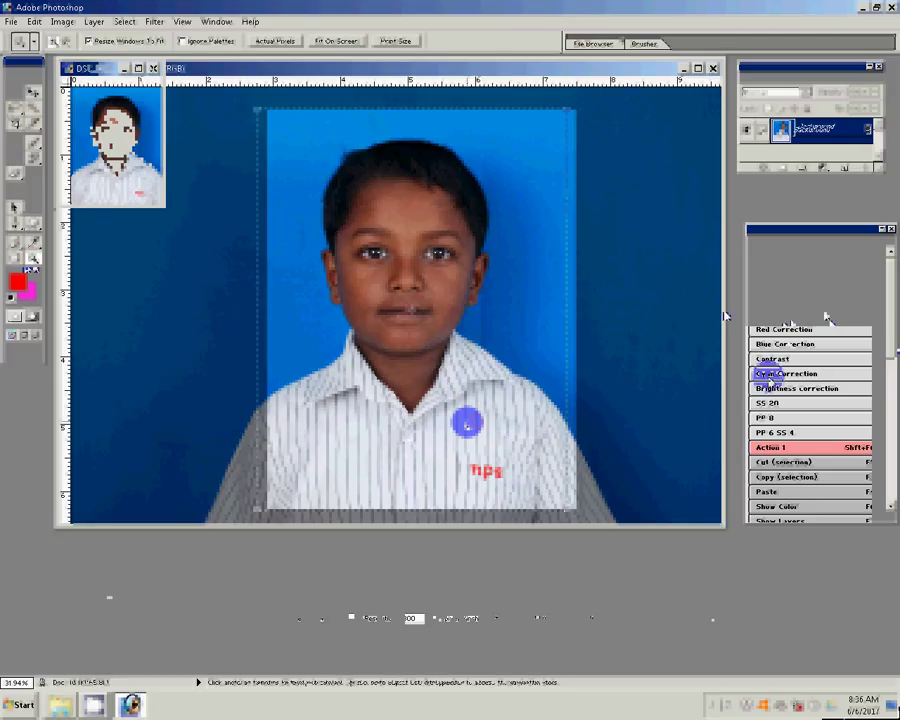
{"action": "left_click", "coordinate": [110, 68]}
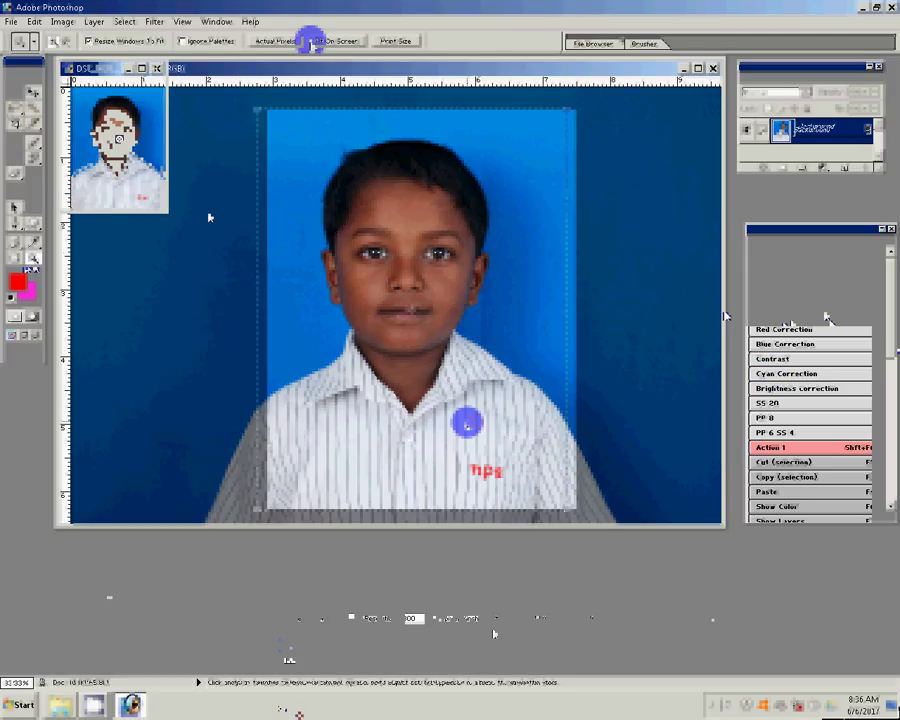
{"action": "left_click", "coordinate": [310, 41]}
{"action": "left_click", "coordinate": [62, 22]}
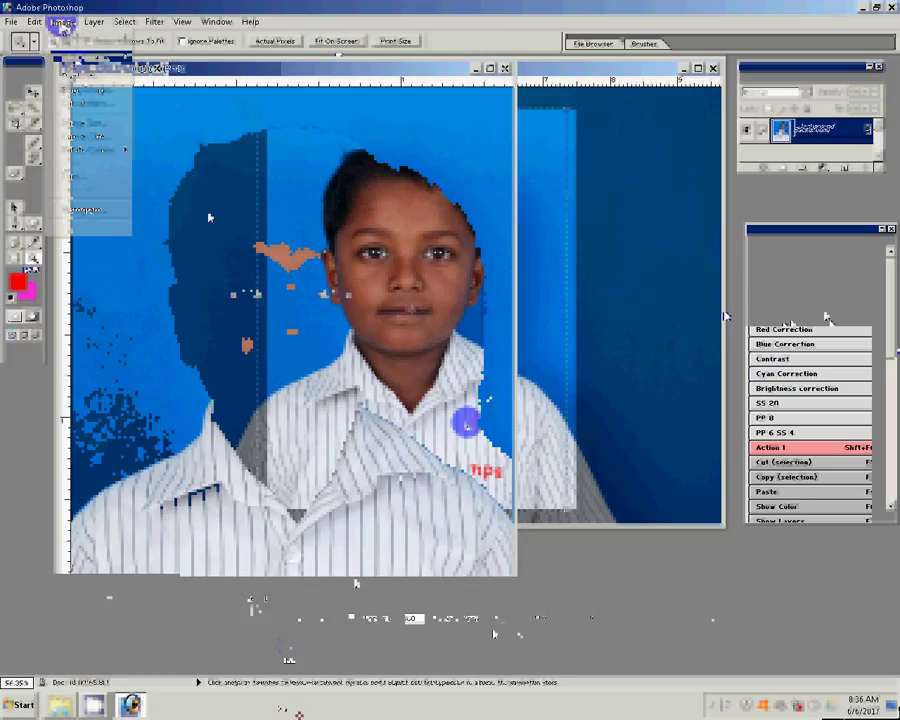
{"action": "mouse_move", "coordinate": [88, 57]}
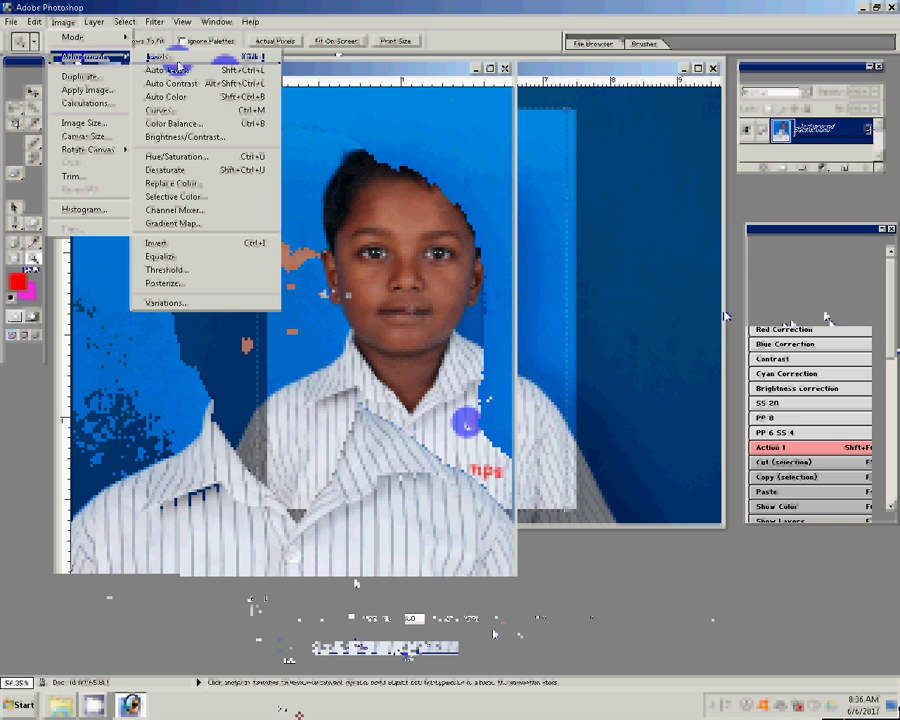
Apply Levels with black point 13, midtones 1.35 and white point 228.
{"action": "left_click", "coordinate": [178, 60]}
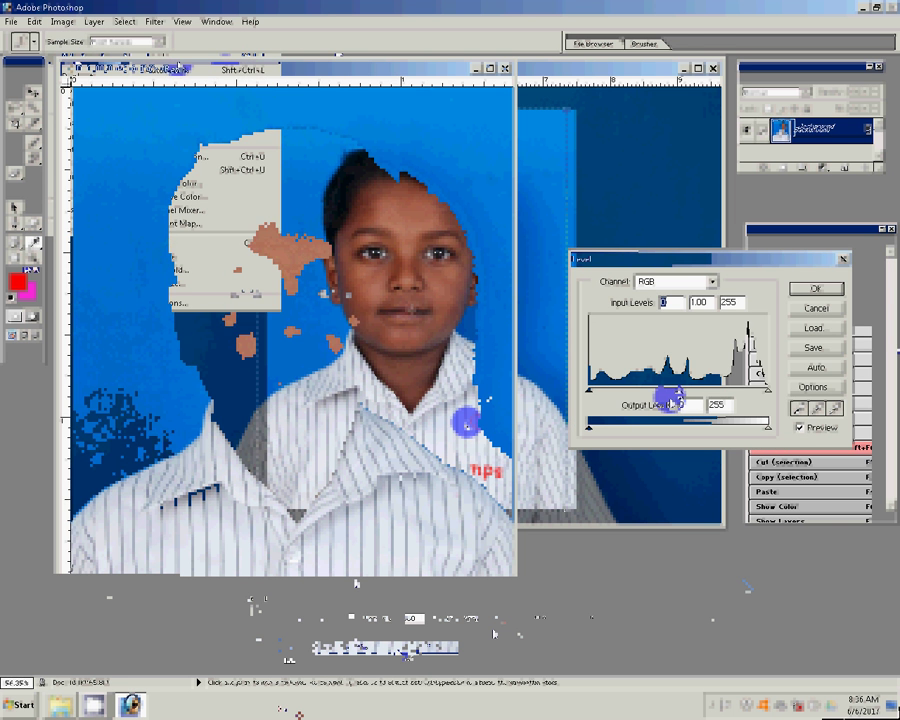
{"action": "left_click_drag", "start_coordinate": [669, 392], "coordinate": [657, 391]}
{"action": "left_click_drag", "start_coordinate": [768, 391], "coordinate": [748, 391]}
{"action": "left_click_drag", "start_coordinate": [585, 385], "coordinate": [599, 395]}
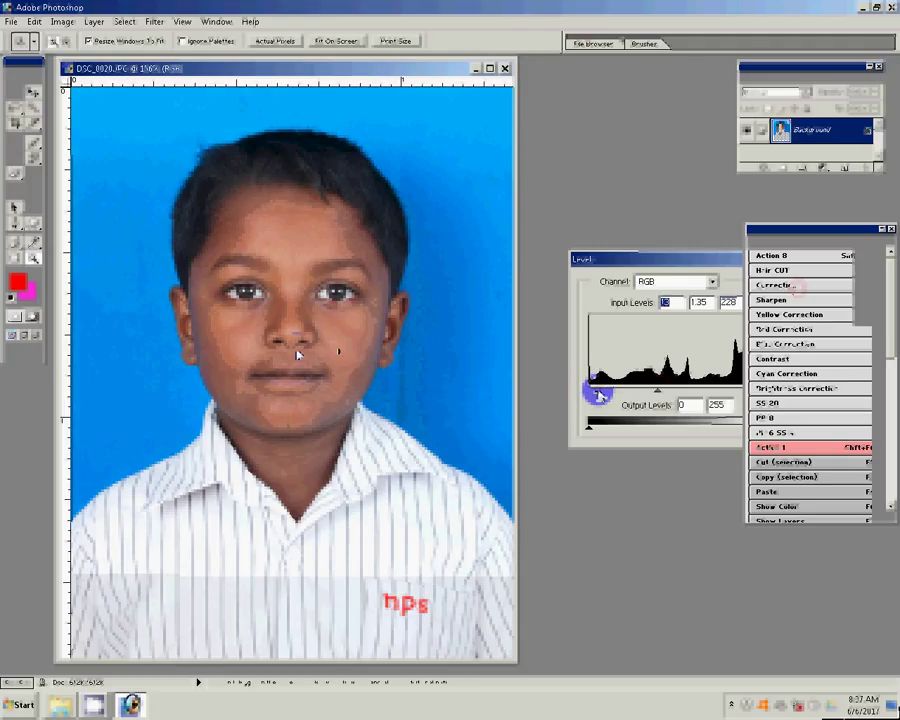
Shift the midtones toward yellow with Color Balance Yellow–Blue at -9.
{"action": "left_click", "coordinate": [762, 374]}
{"action": "left_click_drag", "start_coordinate": [619, 190], "coordinate": [607, 191]}
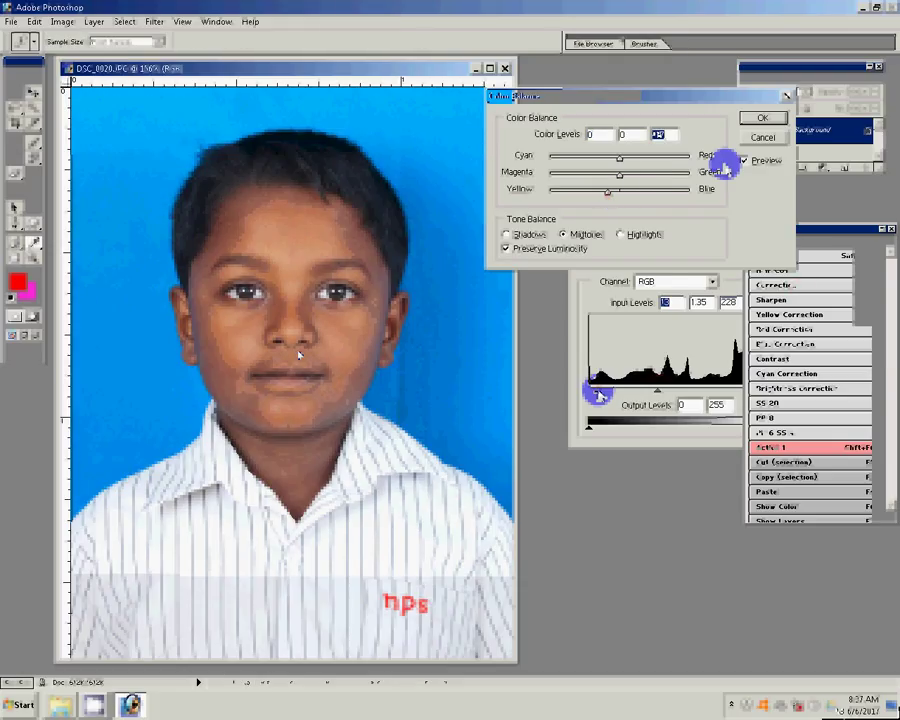
{"action": "key", "text": "Return"}
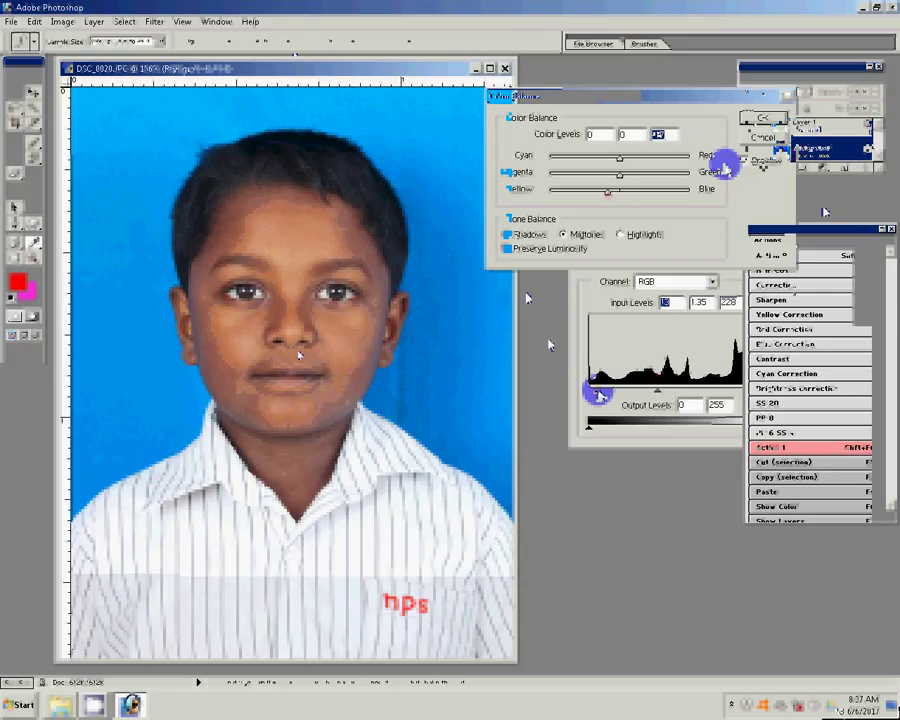
{"action": "left_click", "coordinate": [155, 21]}
{"action": "mouse_move", "coordinate": [168, 323]}
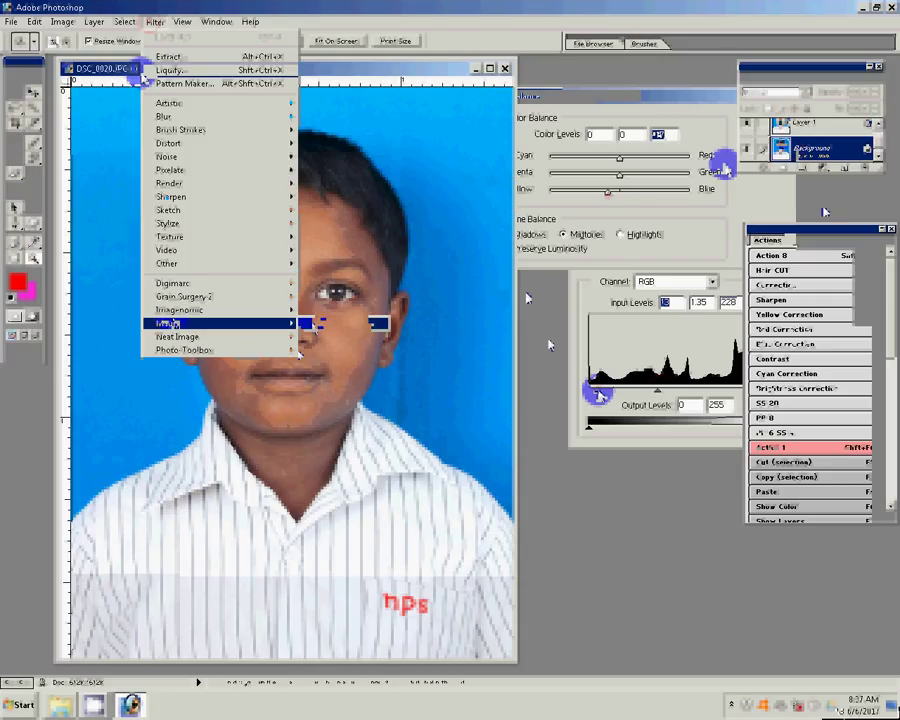
Apply Add Noise with Monochromatic ticked, then select Layer 1.
{"action": "left_click", "coordinate": [315, 323]}
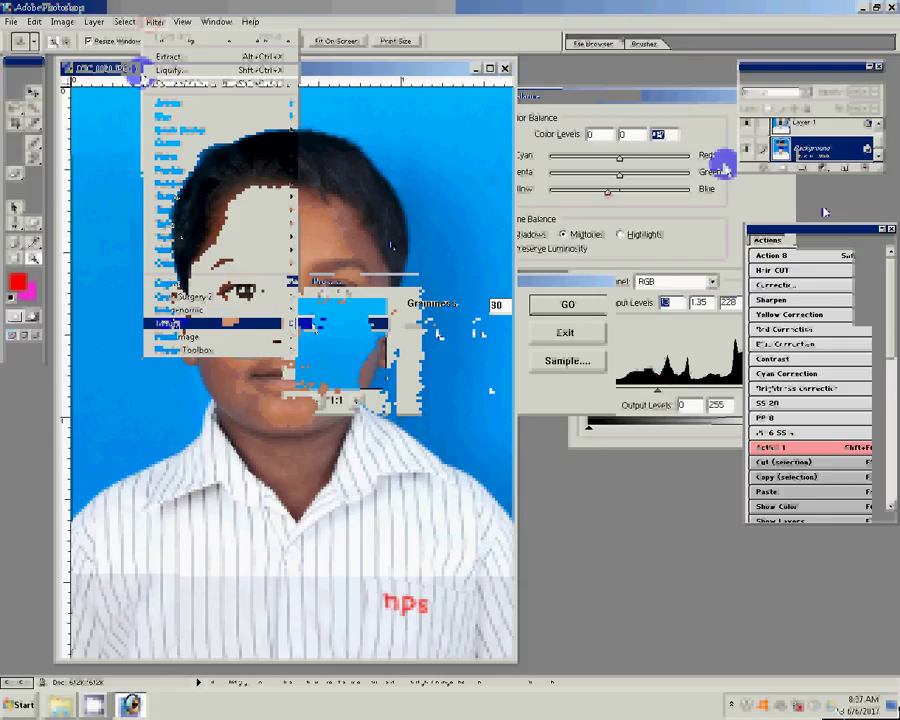
{"action": "left_click", "coordinate": [560, 302]}
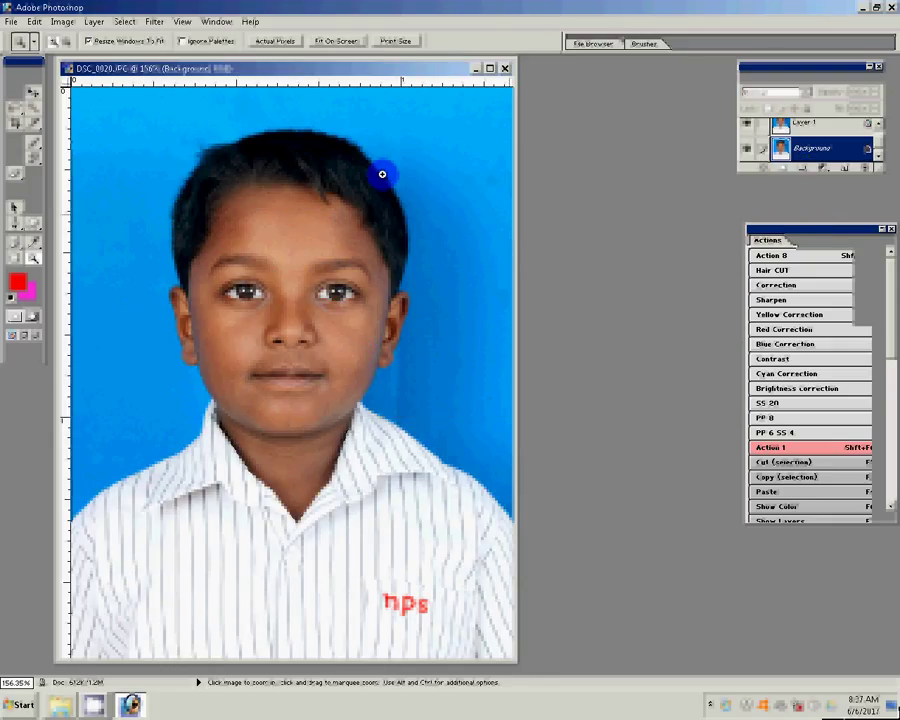
{"action": "left_click", "coordinate": [152, 21]}
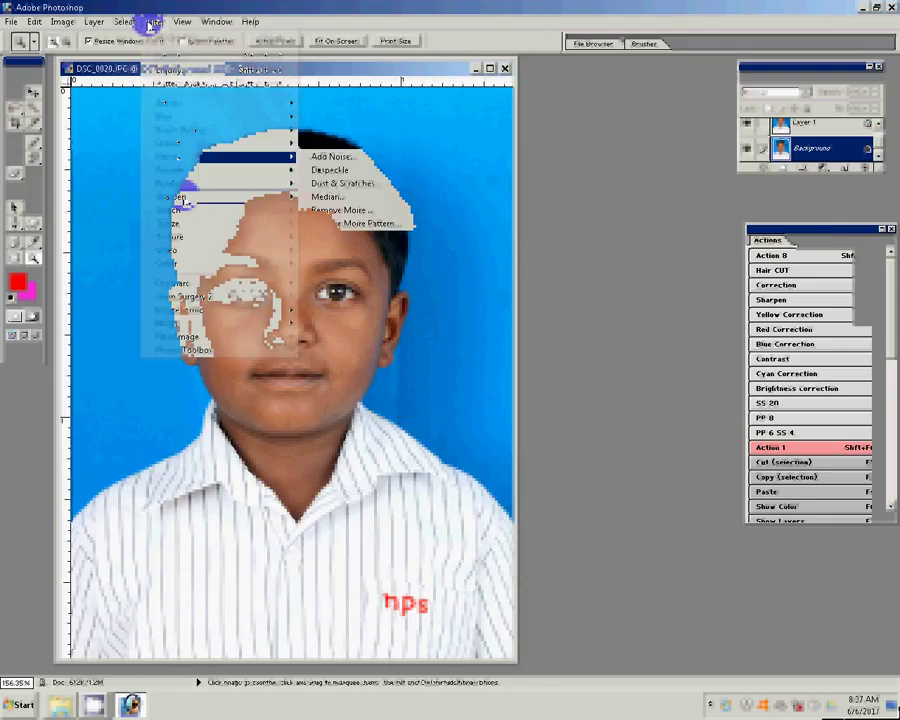
{"action": "left_click", "coordinate": [330, 156]}
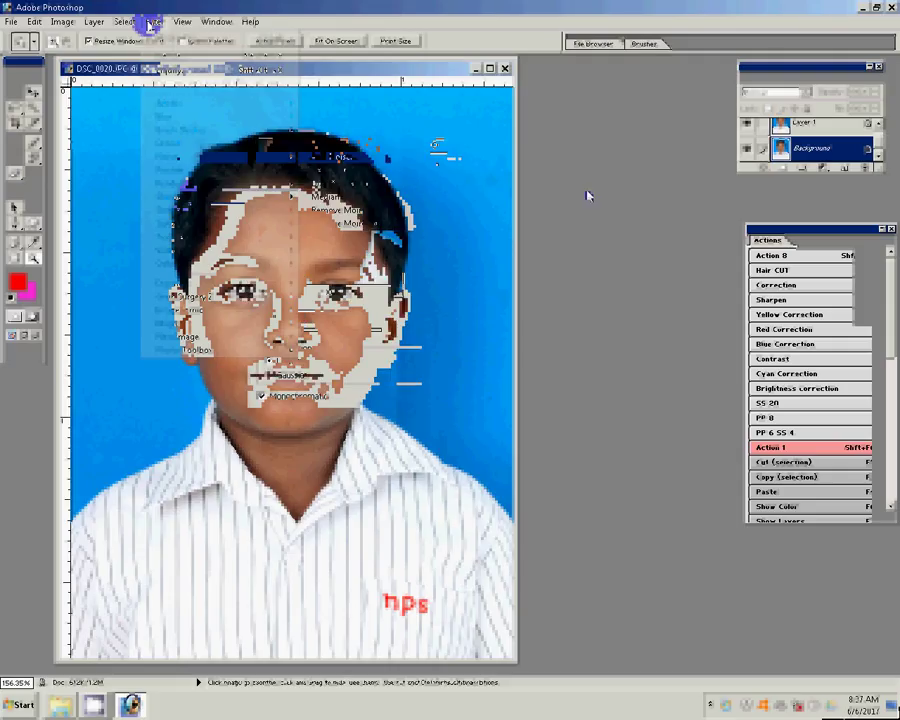
{"action": "left_click", "coordinate": [291, 355]}
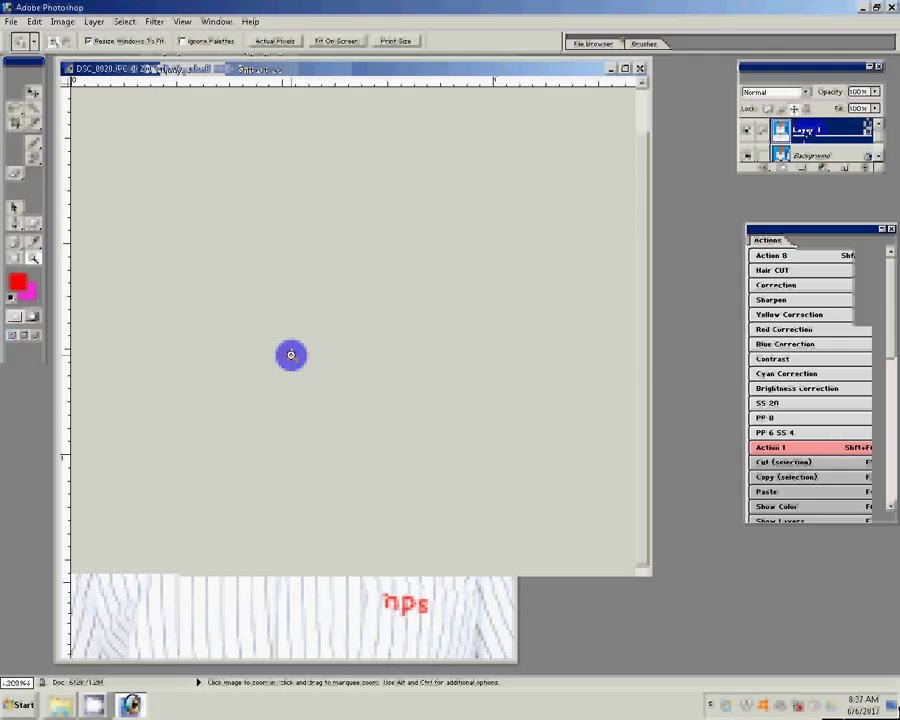
Set the Eraser's Master Diameter to 39 px for erasing on Layer 1.
{"action": "left_click", "coordinate": [15, 180]}
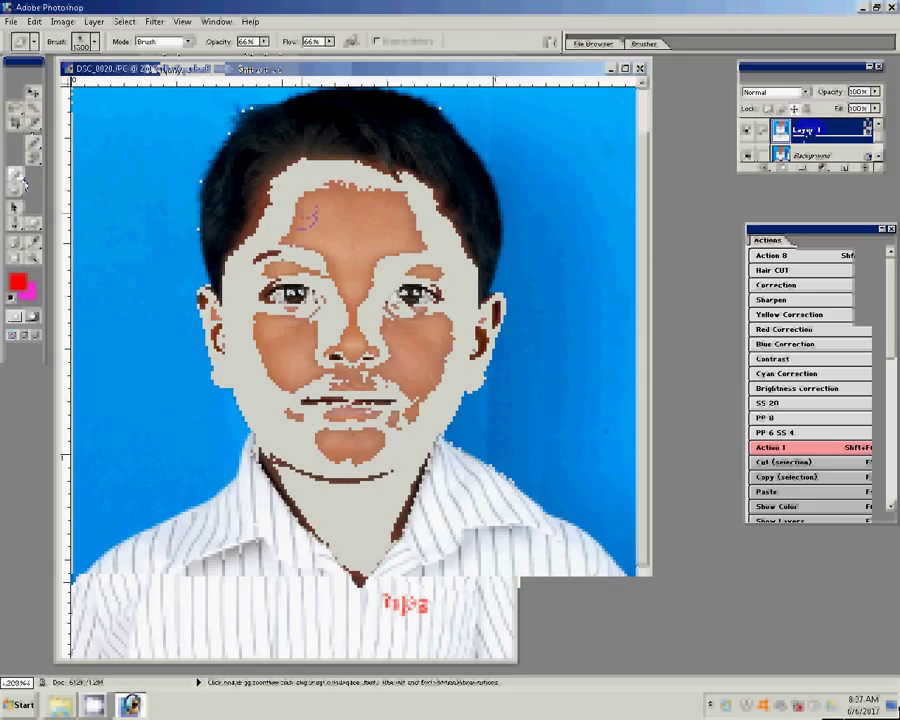
{"action": "key", "text": "bracketright"}
{"action": "right_click", "coordinate": [345, 208]}
{"action": "left_click", "coordinate": [379, 228]}
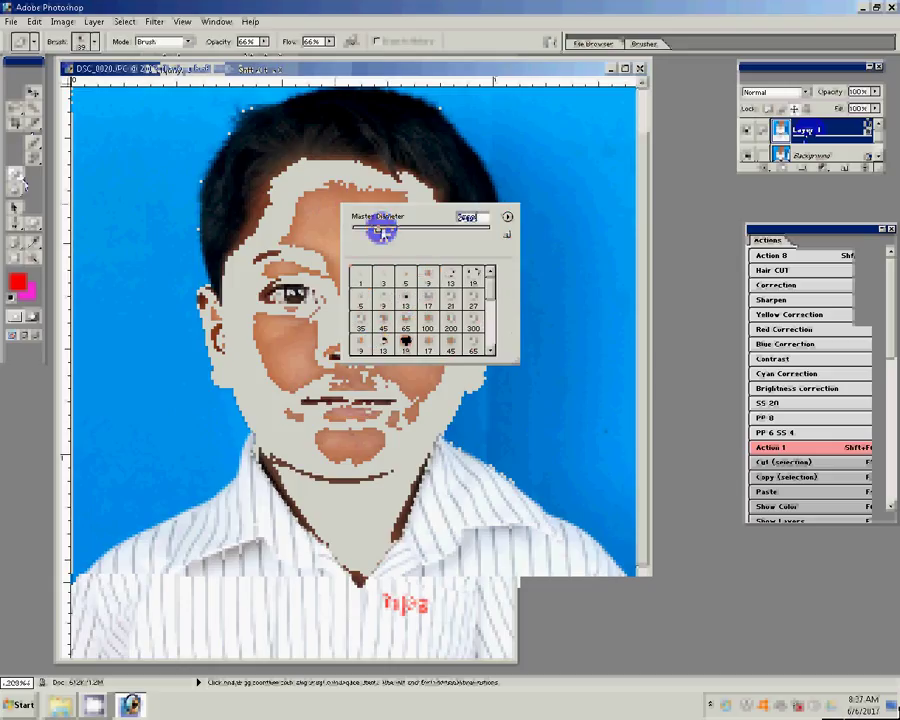
{"action": "key", "text": "Return"}
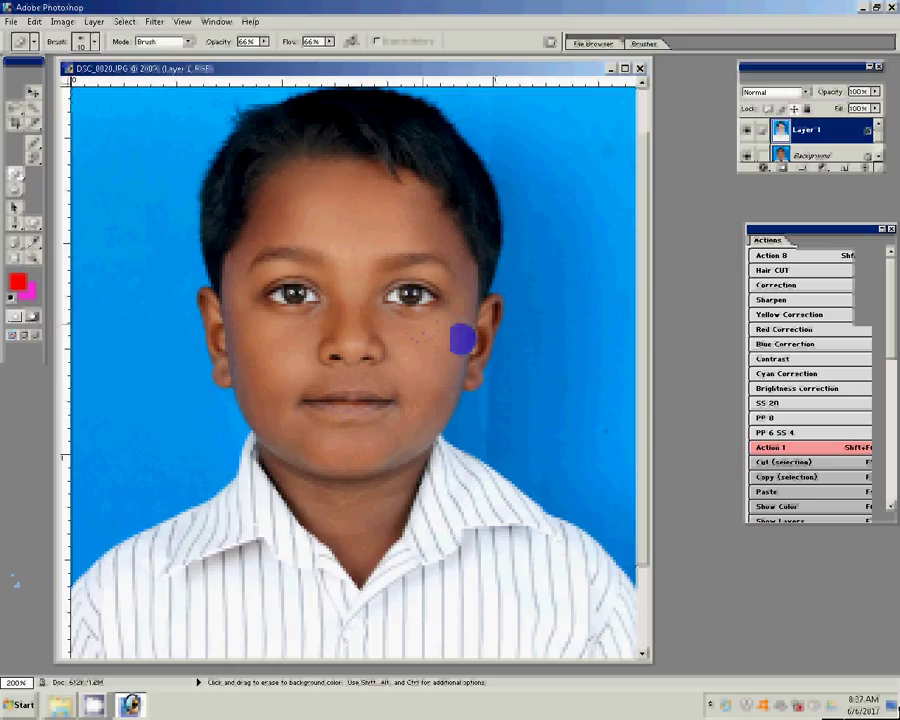
Zoom in on the chin and set the brush opacity to 5%.
{"action": "key", "text": "z"}
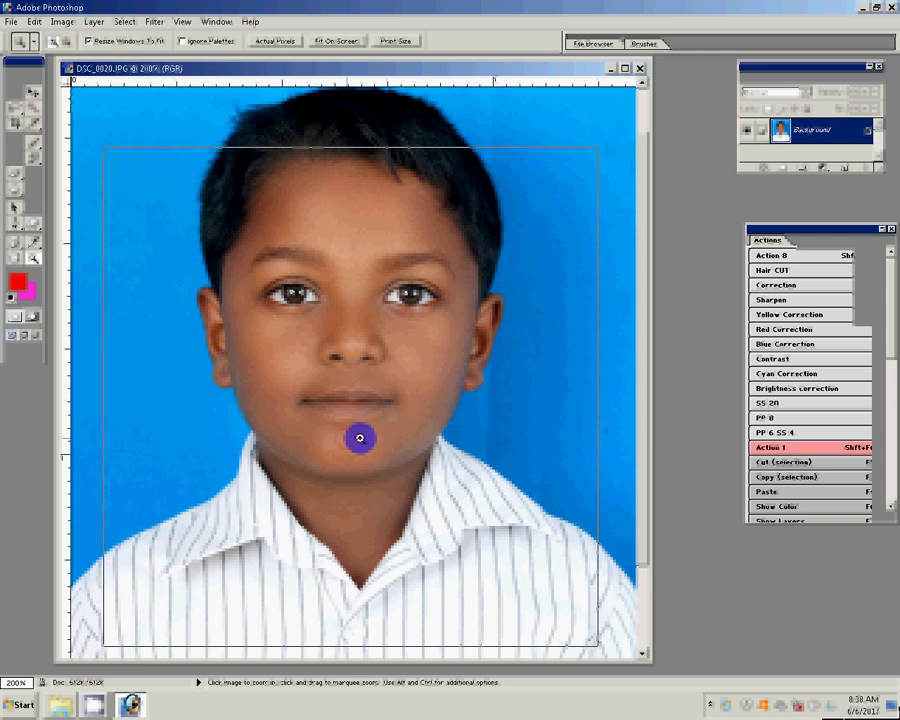
{"action": "left_click", "coordinate": [360, 438]}
{"action": "key", "text": "v"}
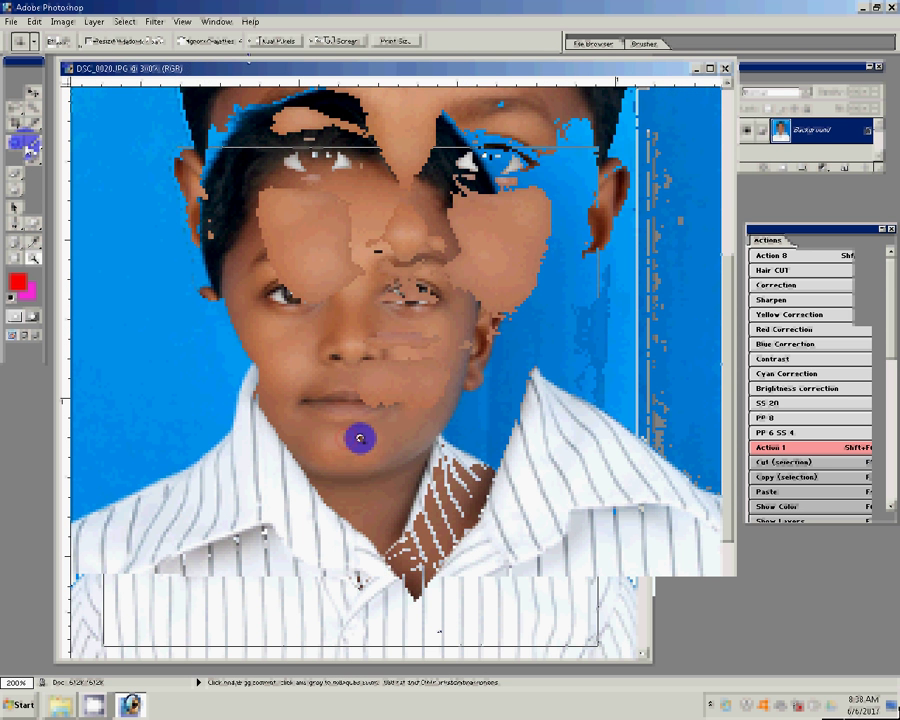
{"action": "key", "text": "b"}
{"action": "left_click", "coordinate": [246, 41]}
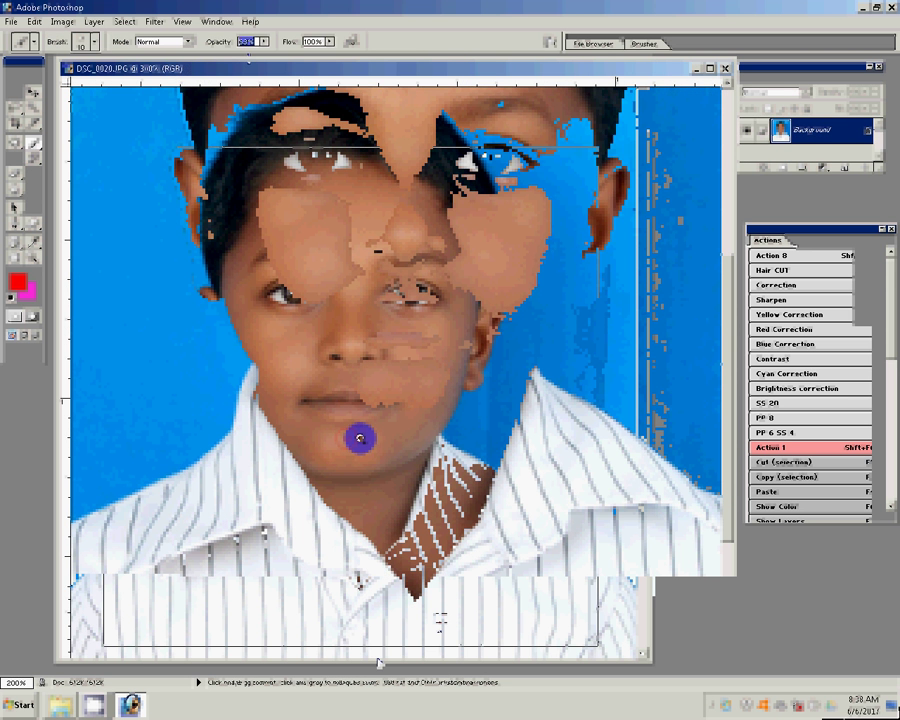
{"action": "type", "text": "5"}
{"action": "key", "text": "Return"}
Browse the Select and Layer menus, then close them.
{"action": "key", "text": "z"}
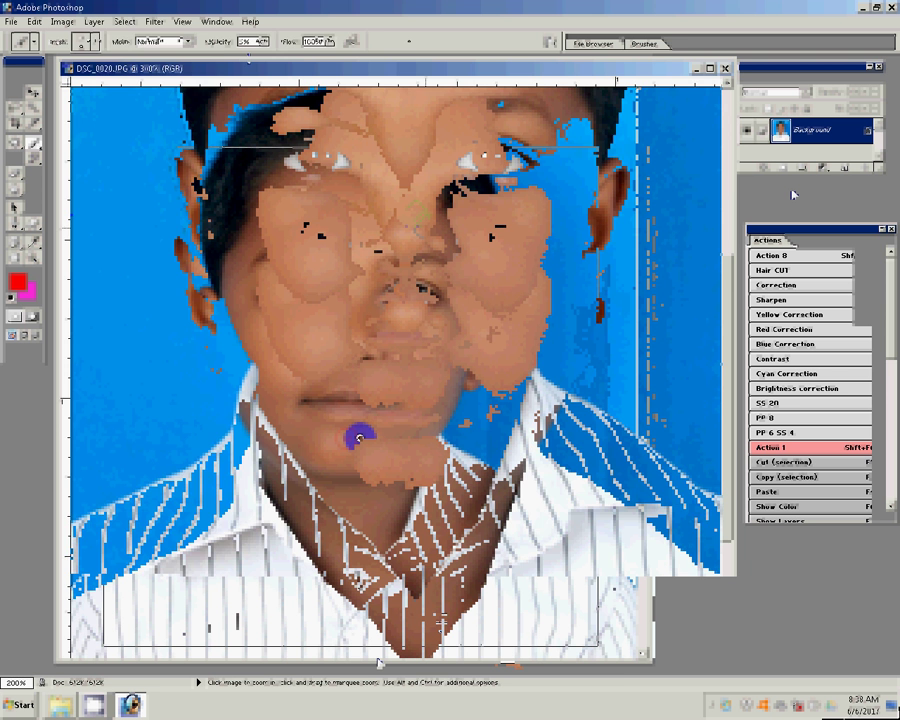
{"action": "left_click", "coordinate": [125, 21]}
{"action": "key", "text": "Left"}
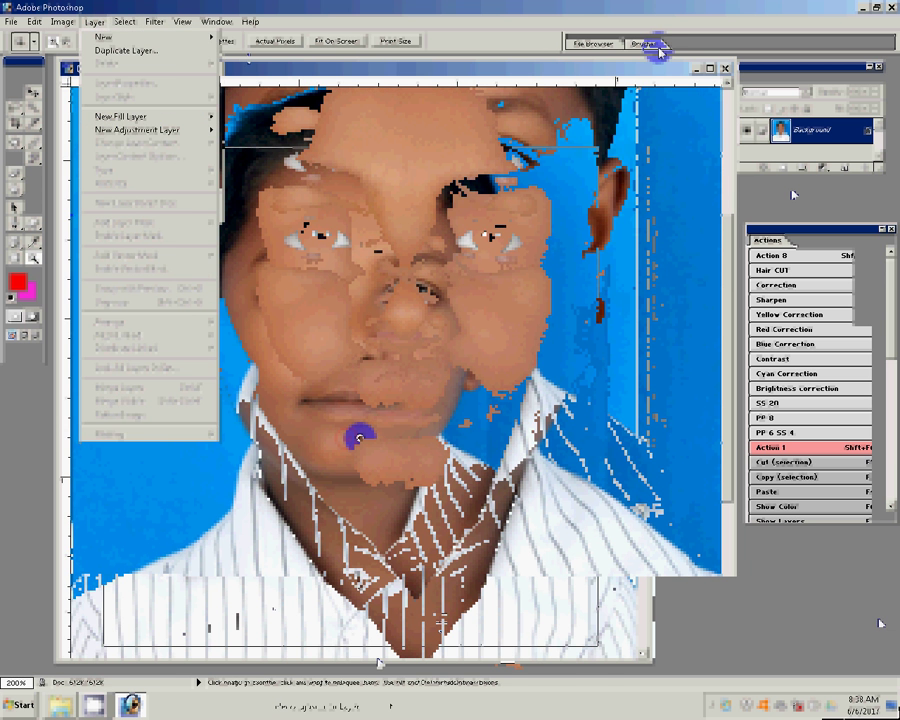
{"action": "left_click", "coordinate": [658, 46]}
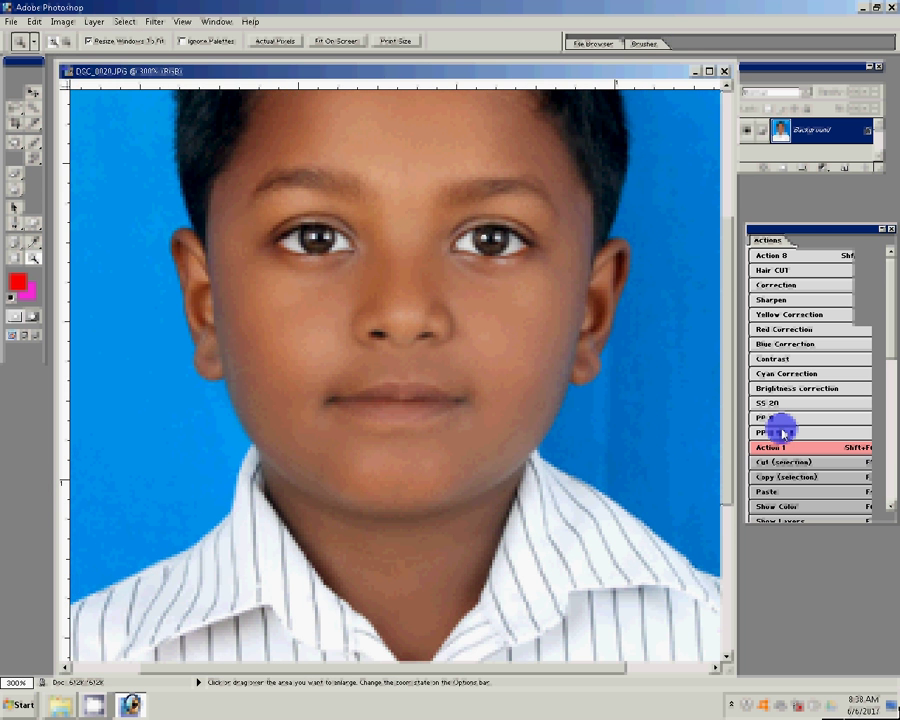
Run the PP 6 SS 4 layout action and save the sheet as Untitled-1.jpg.
{"action": "left_click", "coordinate": [783, 432]}
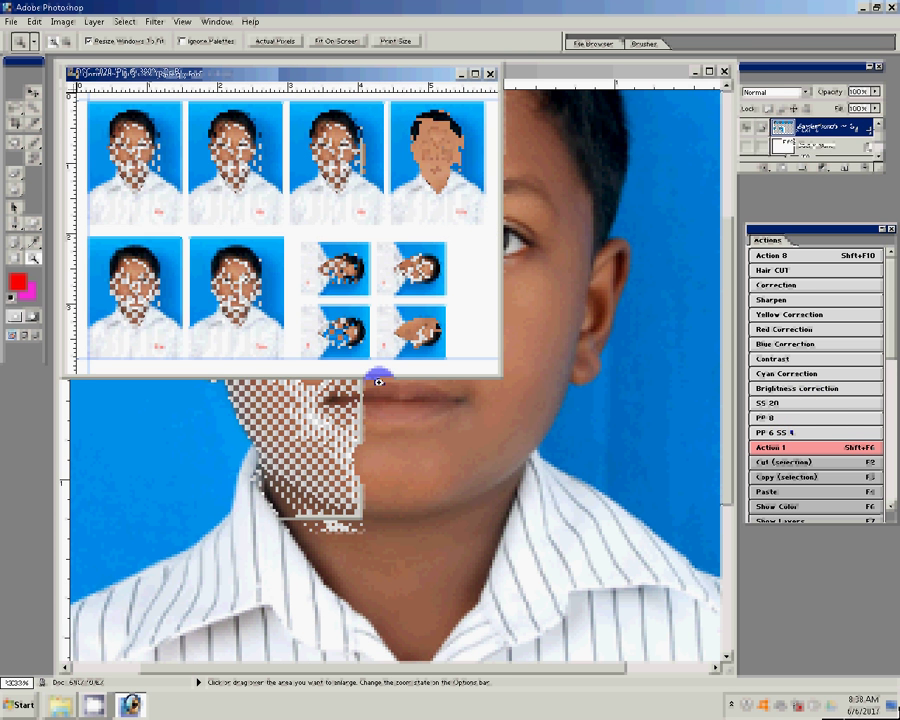
{"action": "left_click", "coordinate": [60, 21]}
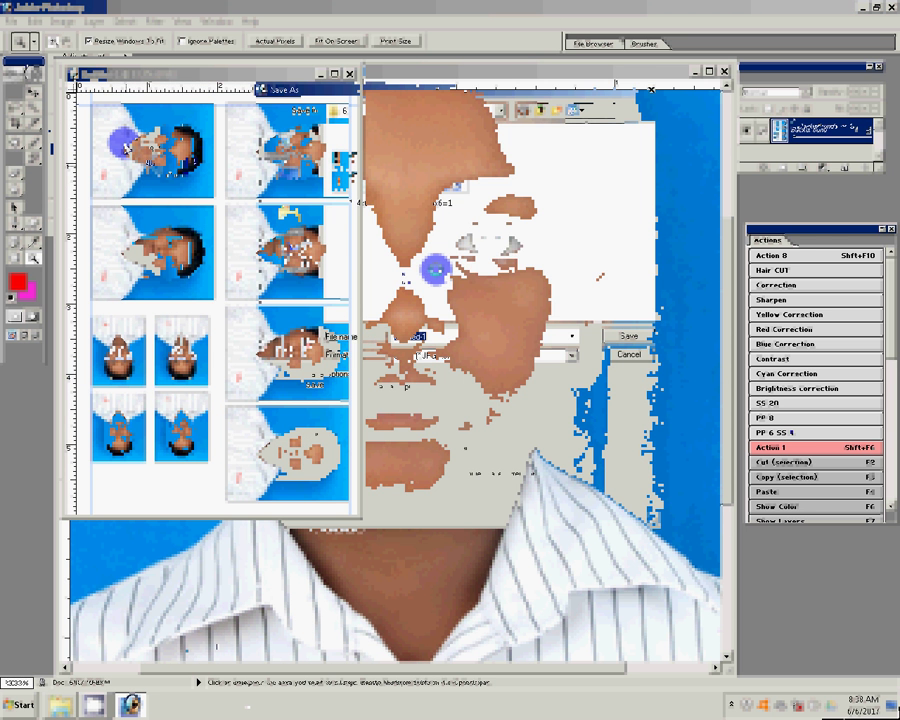
{"action": "left_click", "coordinate": [612, 336]}
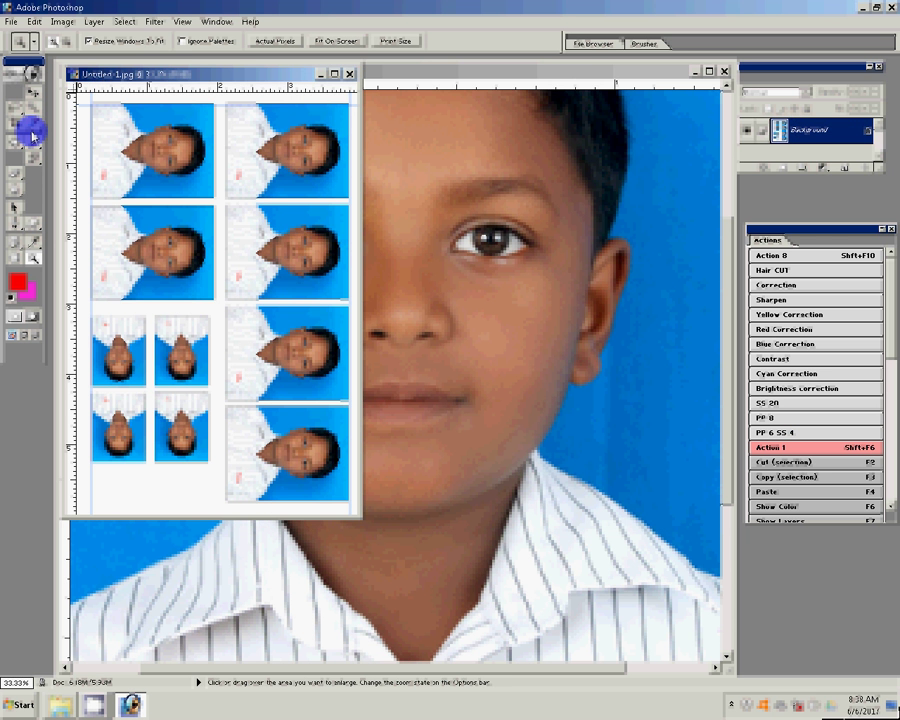
Print the photo sheet from Print preview.
{"action": "key", "text": "ctrl+alt+p"}
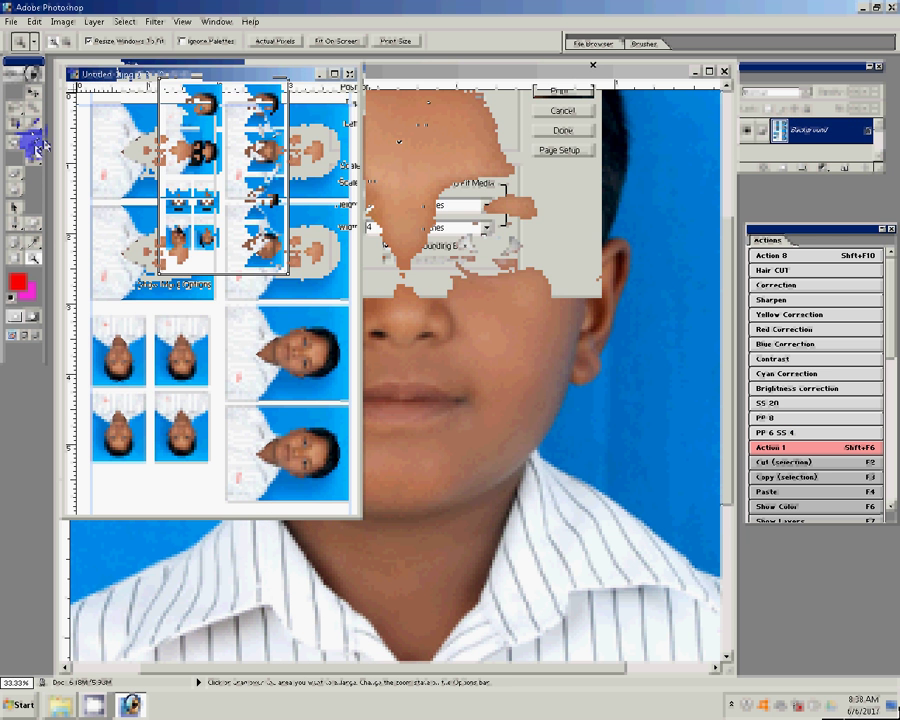
{"action": "left_click", "coordinate": [576, 90]}
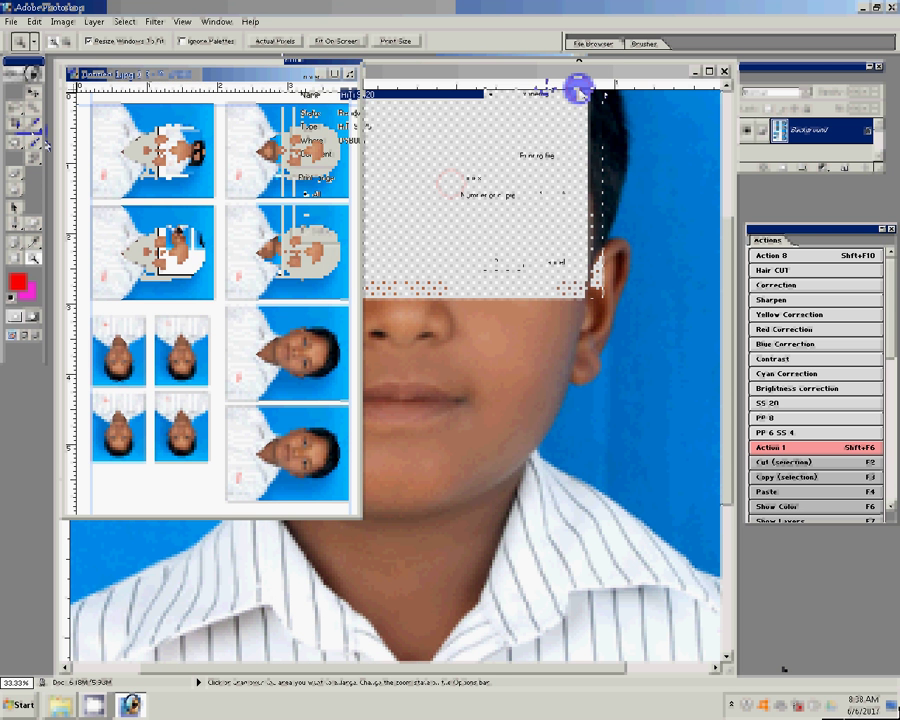
{"action": "key", "text": "Return"}
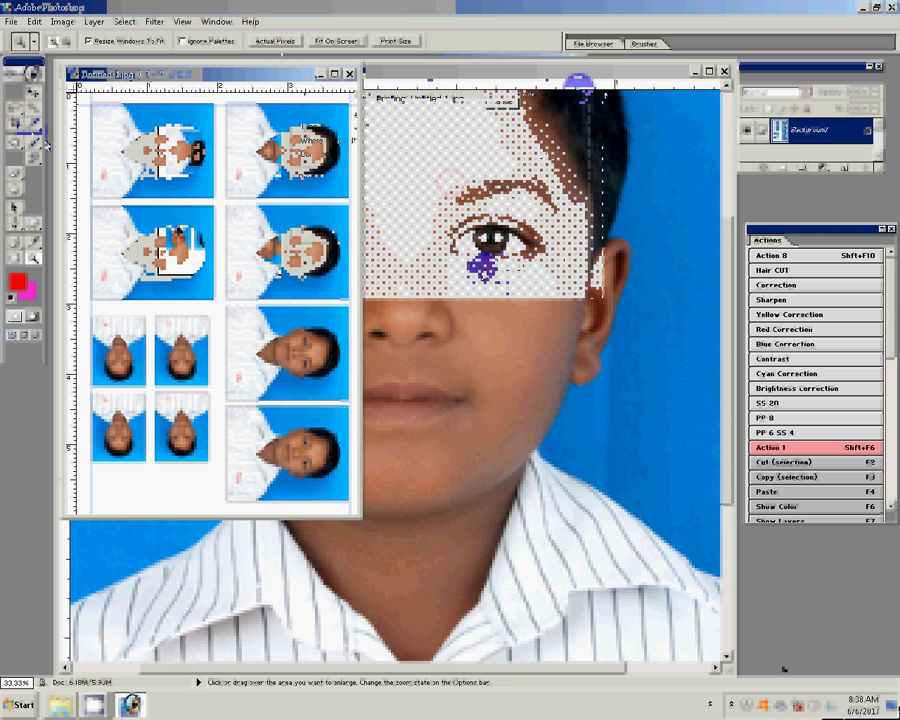